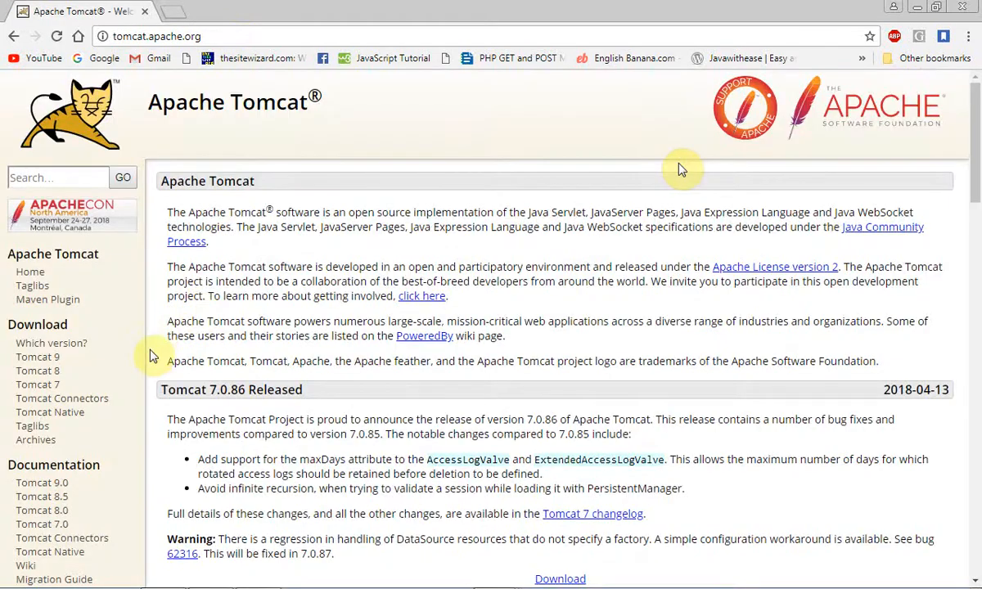
Step: Open the Tomcat 9 download page and download the 32-bit/64-bit Windows Service Installer, choosing to keep the file
{"action": "left_click", "coordinate": [43, 364]}
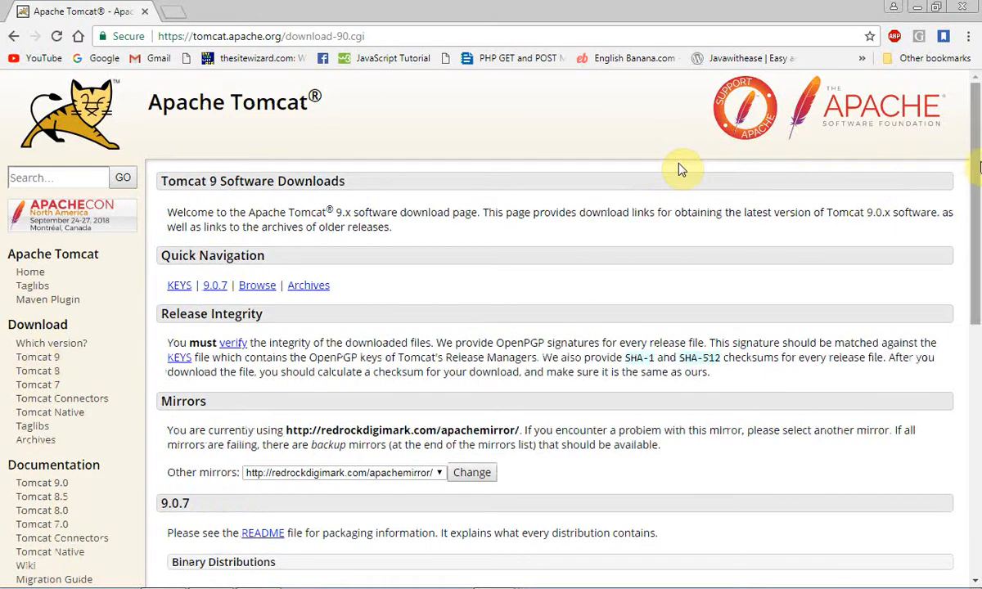
{"action": "scroll", "coordinate": [679, 170], "scroll_direction": "down", "scroll_amount": 3}
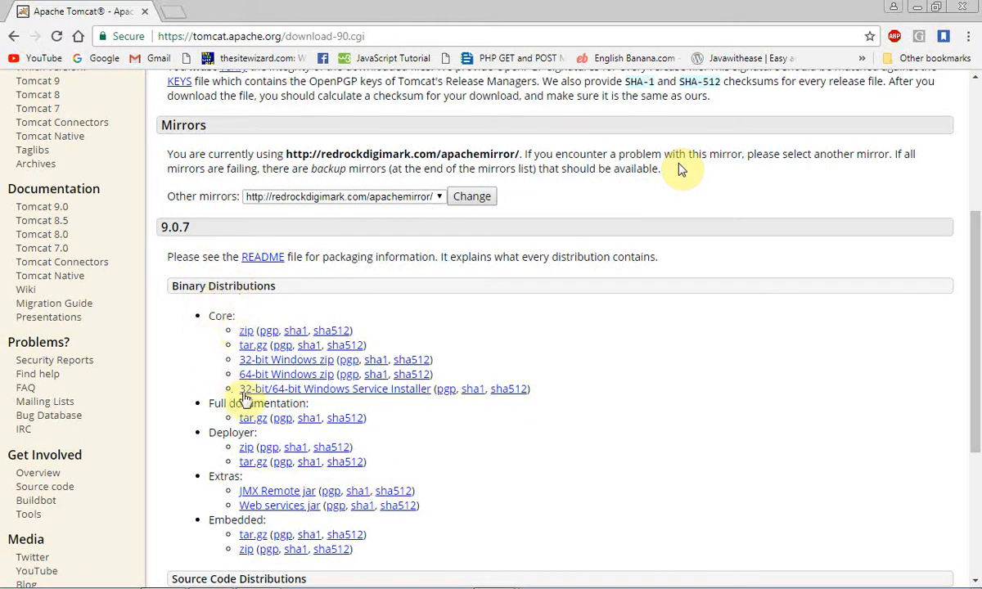
{"action": "left_click", "coordinate": [364, 395]}
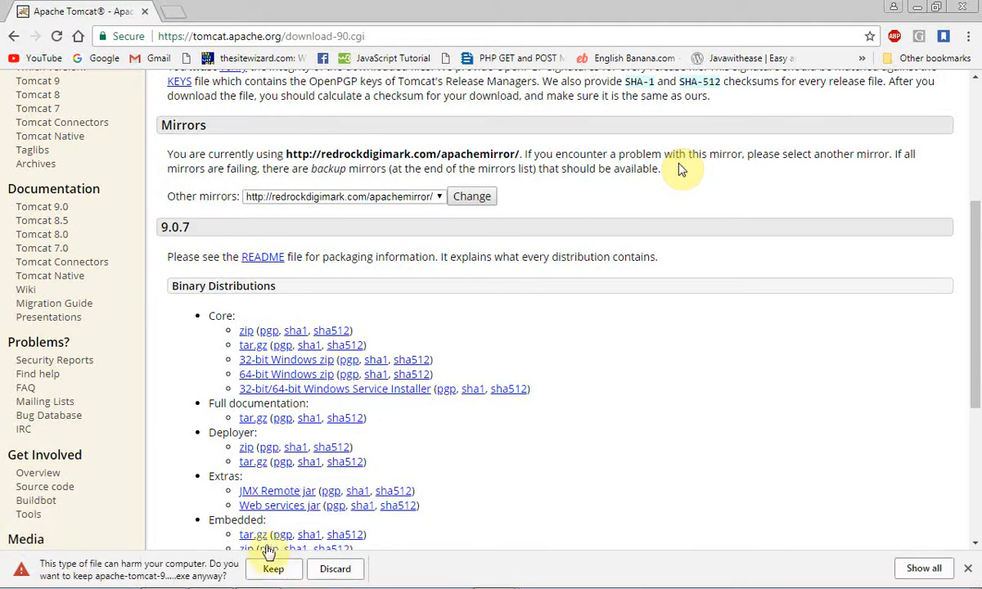
{"action": "left_click", "coordinate": [274, 568]}
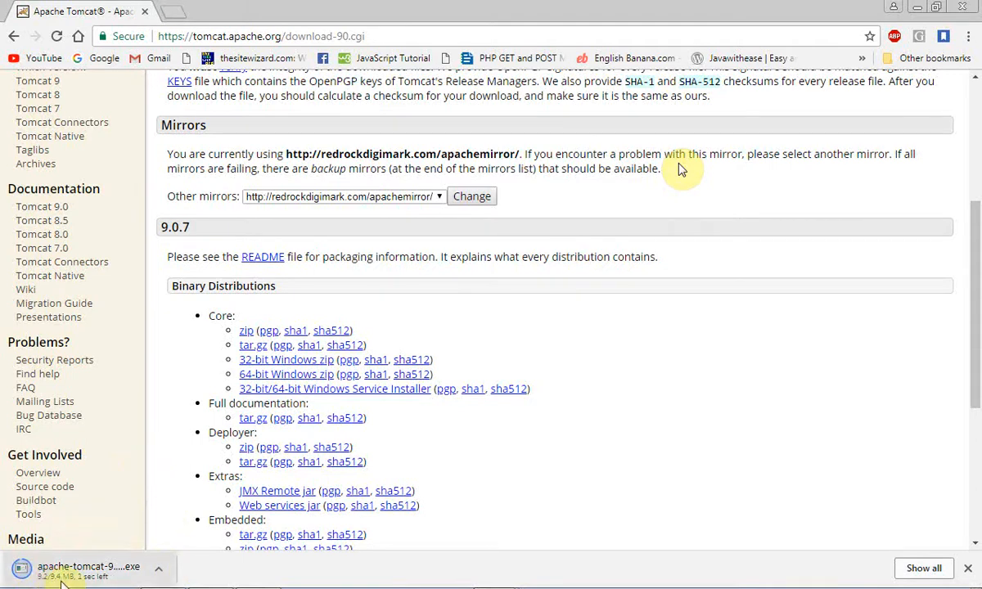
Step: Show the downloaded apache-tomcat installer in its folder
{"action": "left_click", "coordinate": [161, 572]}
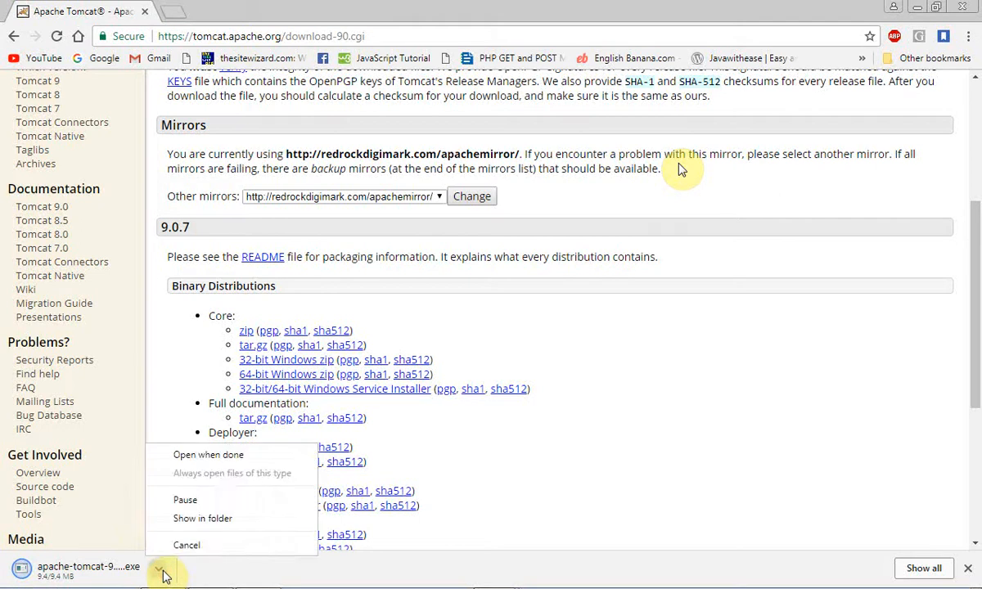
{"action": "left_click", "coordinate": [221, 578]}
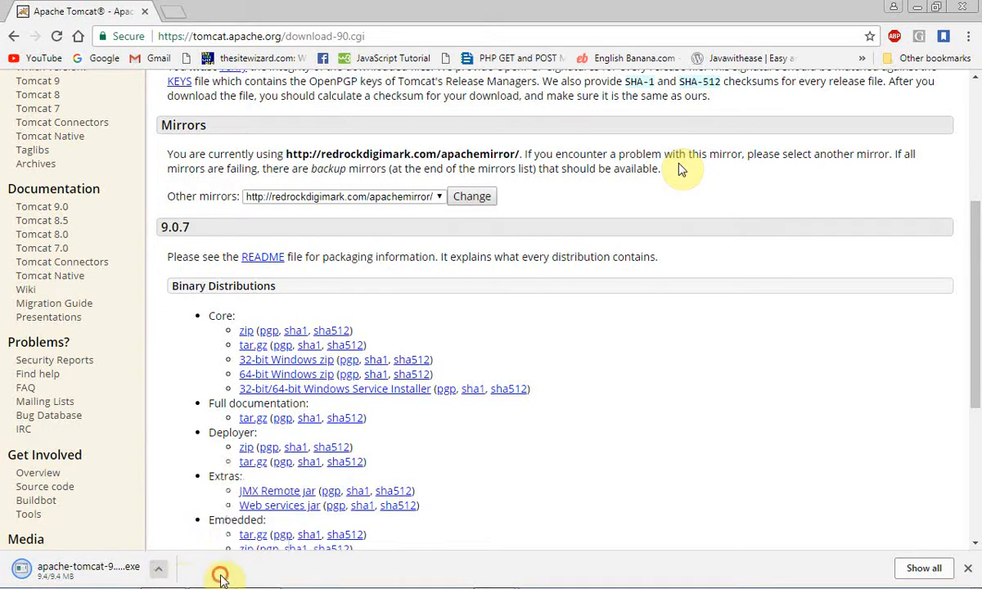
{"action": "left_click", "coordinate": [161, 573]}
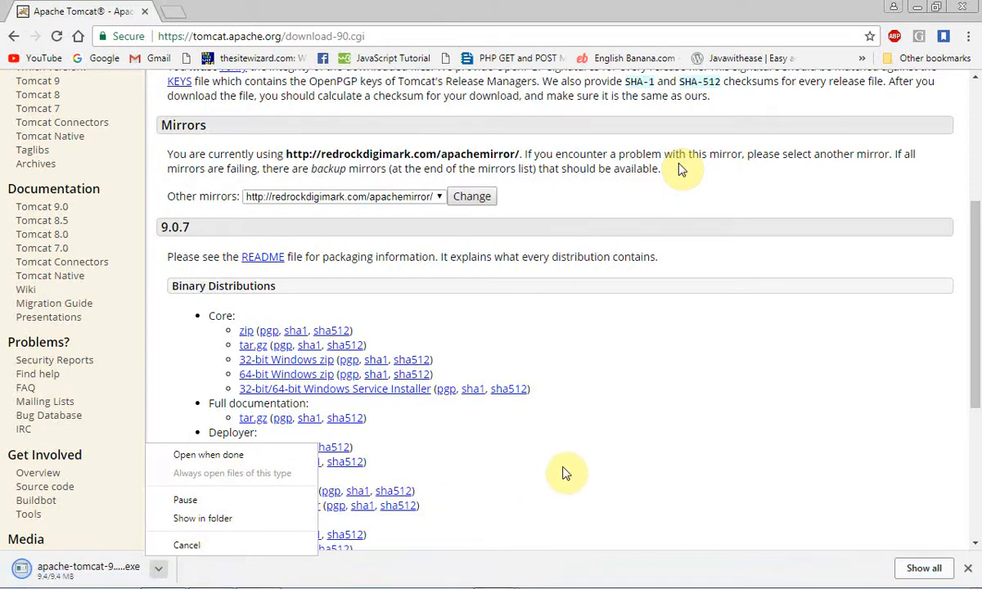
{"action": "left_click", "coordinate": [523, 473]}
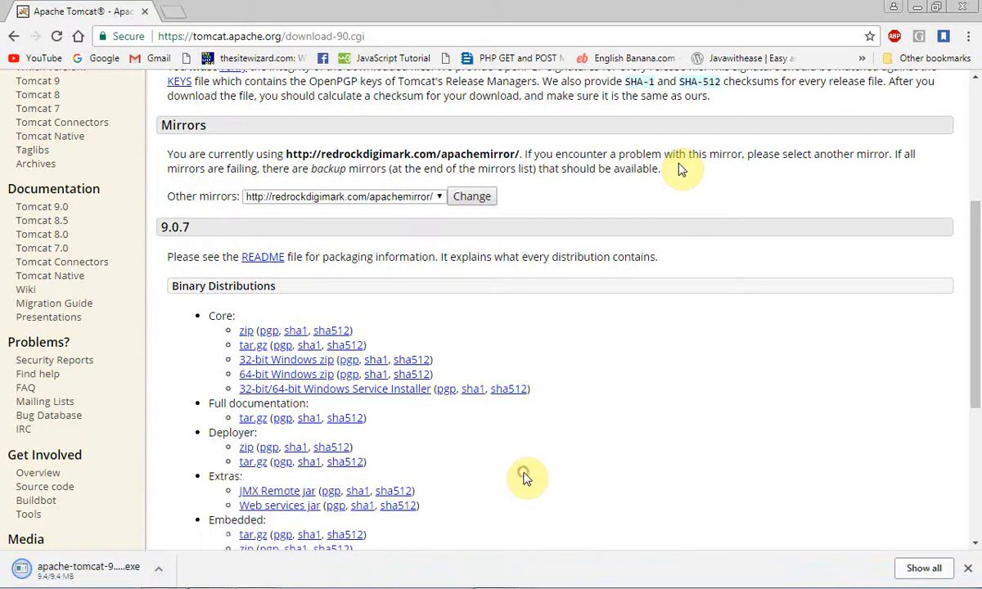
{"action": "left_click", "coordinate": [162, 569]}
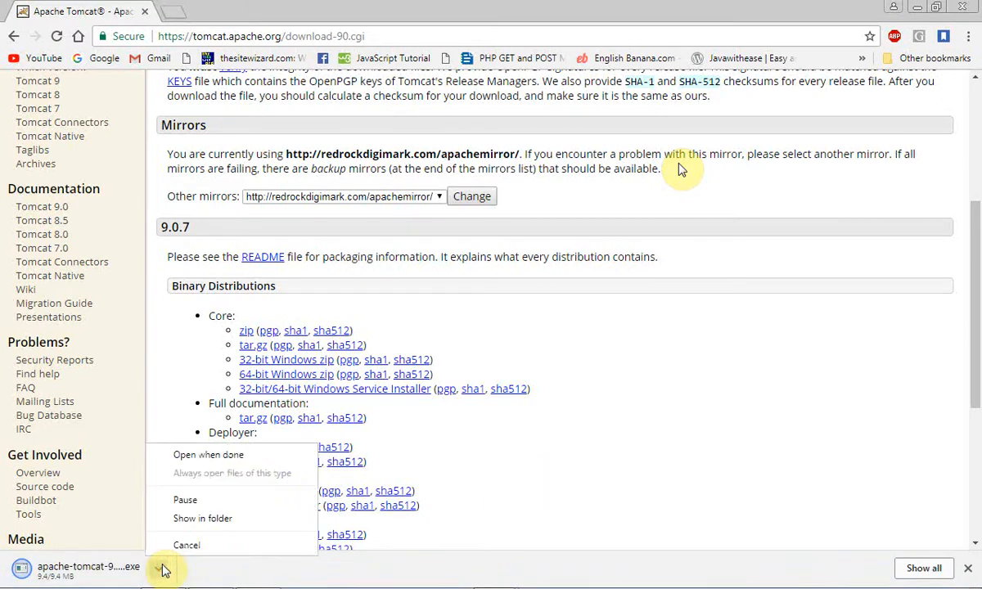
{"action": "left_click", "coordinate": [594, 404]}
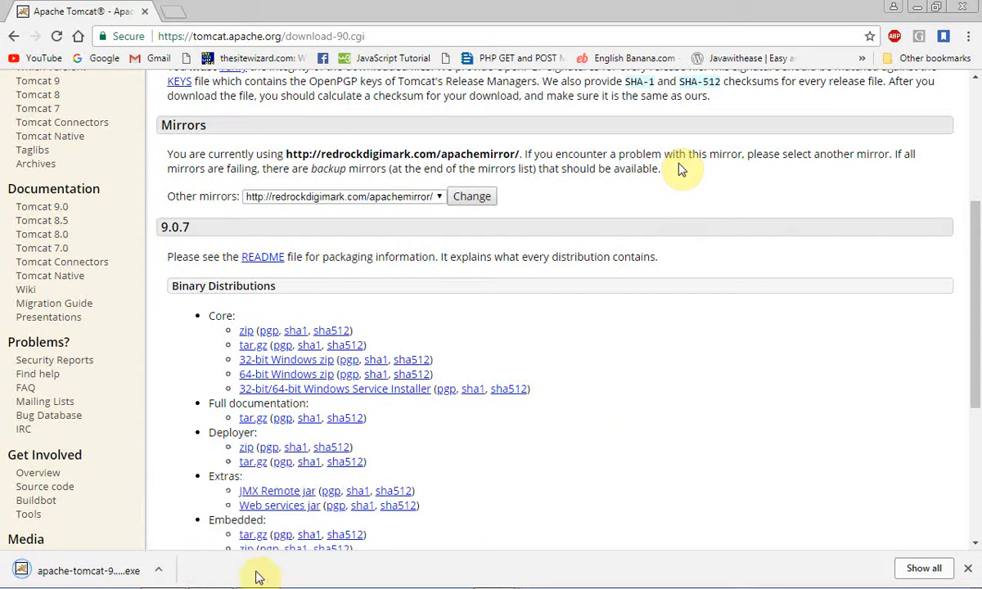
{"action": "left_click", "coordinate": [162, 574]}
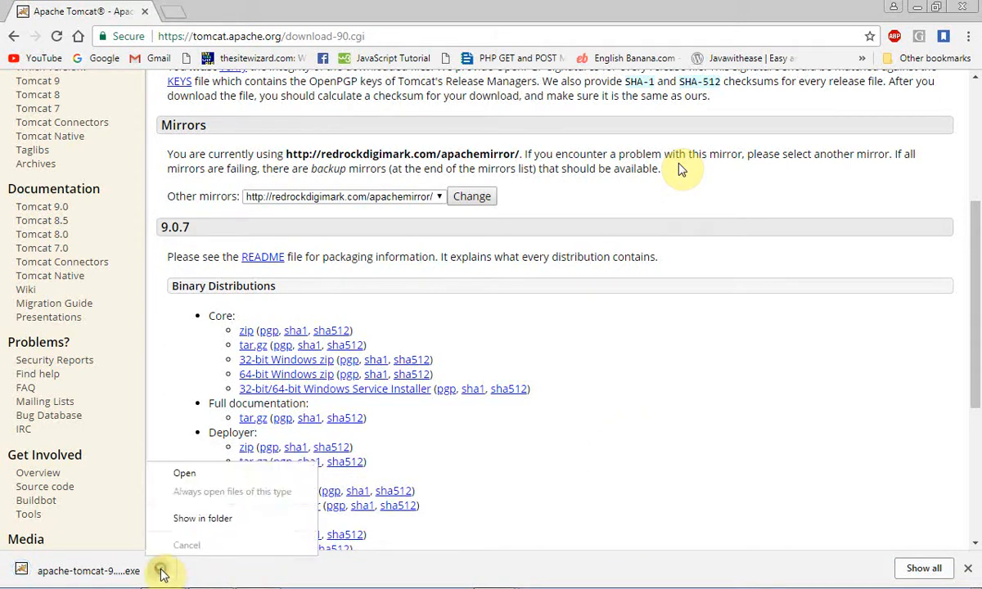
{"action": "left_click", "coordinate": [193, 520]}
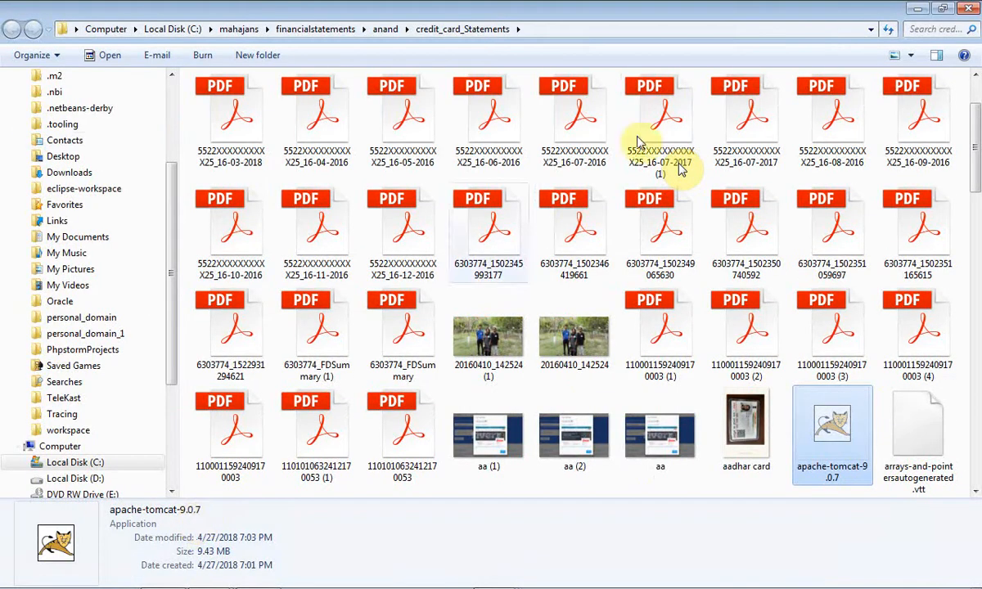
Step: Go to Local Disk (C:), locate apache-tomcat-9.0.7 and run the installer past the security warning
{"action": "left_click", "coordinate": [173, 32]}
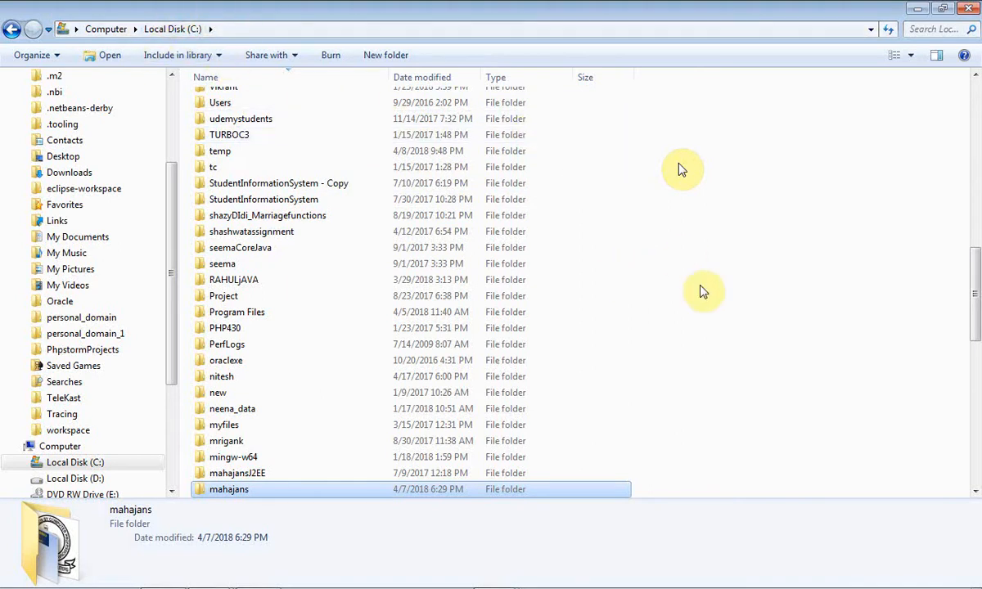
{"action": "key", "text": "End"}
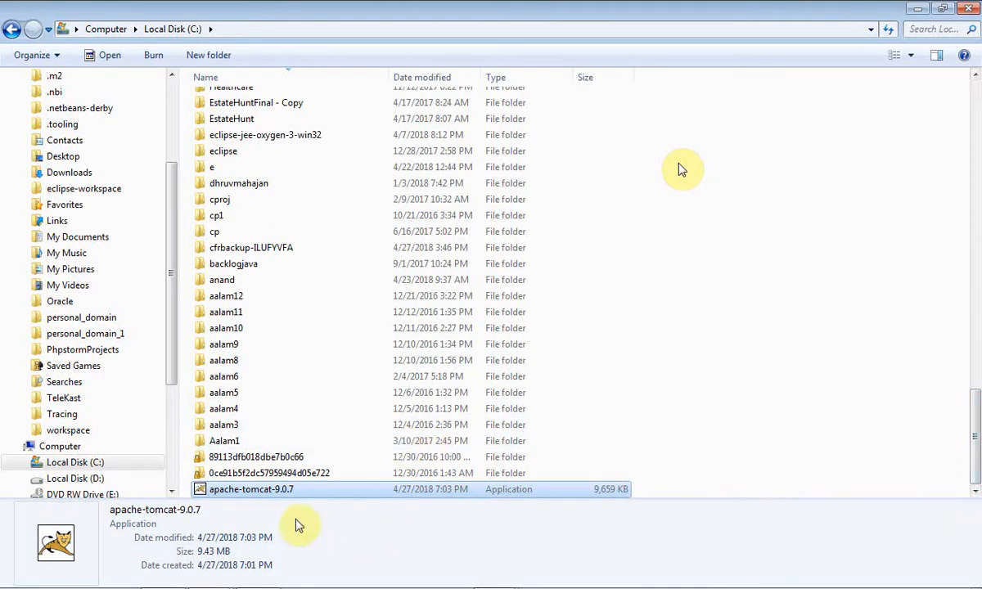
{"action": "left_click_drag", "start_coordinate": [971, 454], "coordinate": [976, 493]}
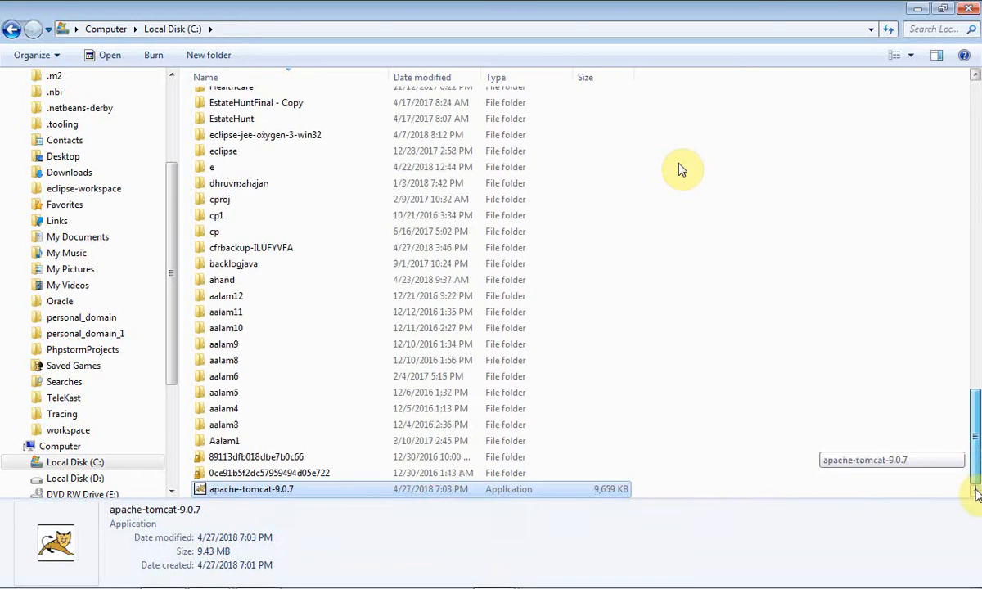
{"action": "double_click", "coordinate": [262, 496]}
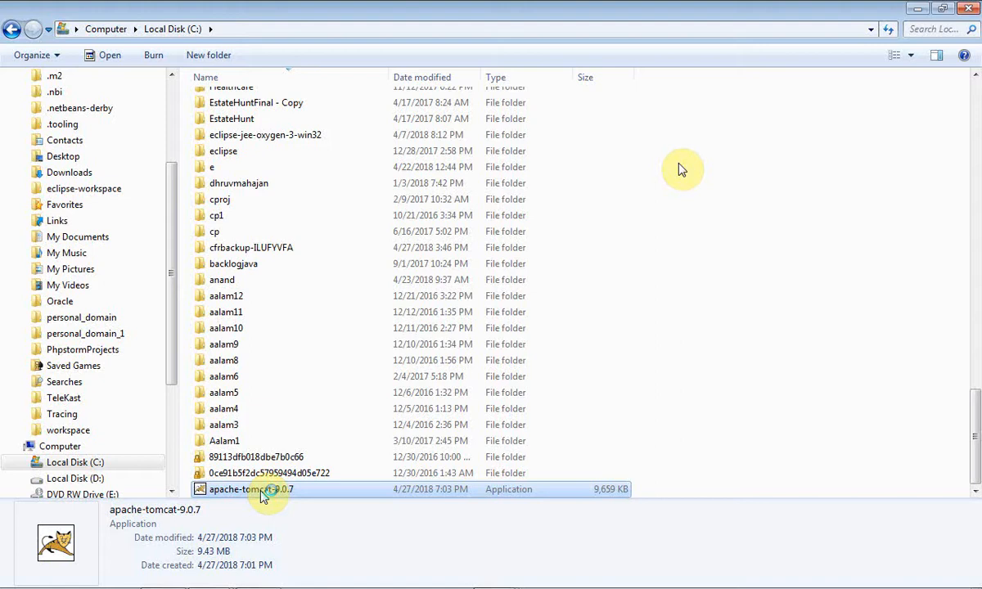
{"action": "double_click", "coordinate": [262, 490]}
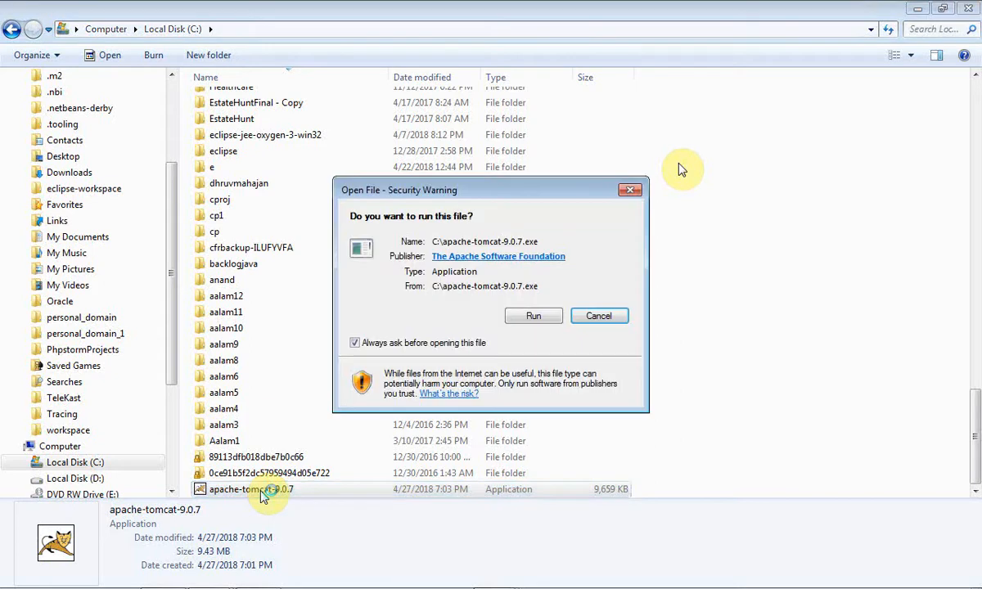
{"action": "left_click", "coordinate": [532, 316]}
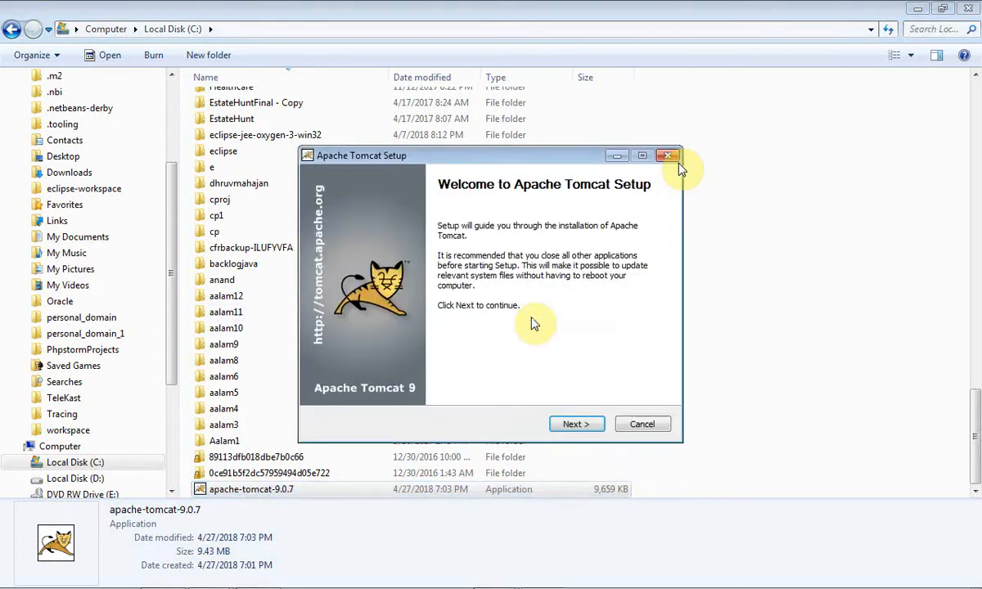
Step: Accept the license agreement and select the Full install type in the setup wizard
{"action": "left_click", "coordinate": [574, 423]}
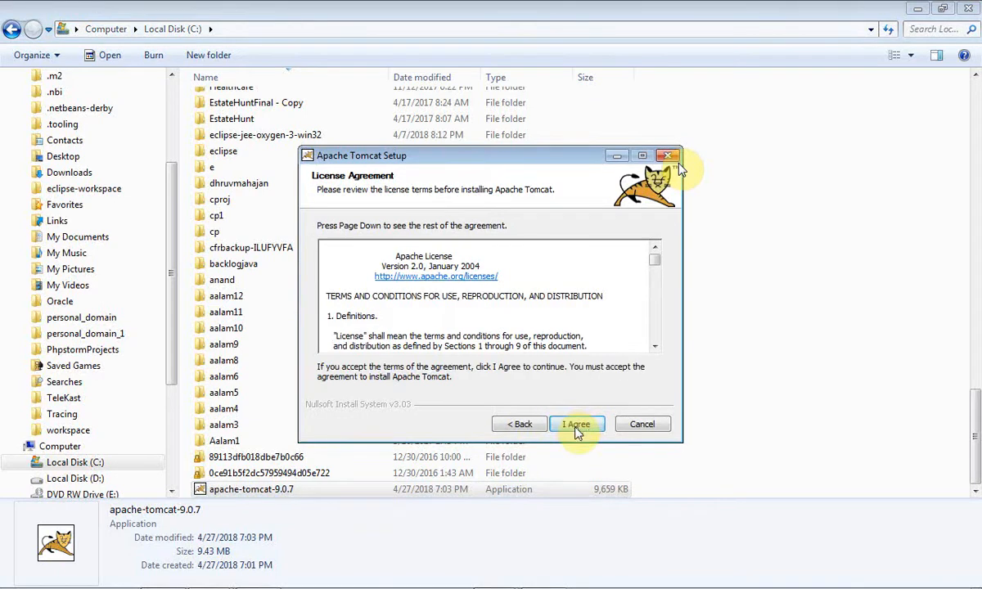
{"action": "left_click", "coordinate": [573, 425]}
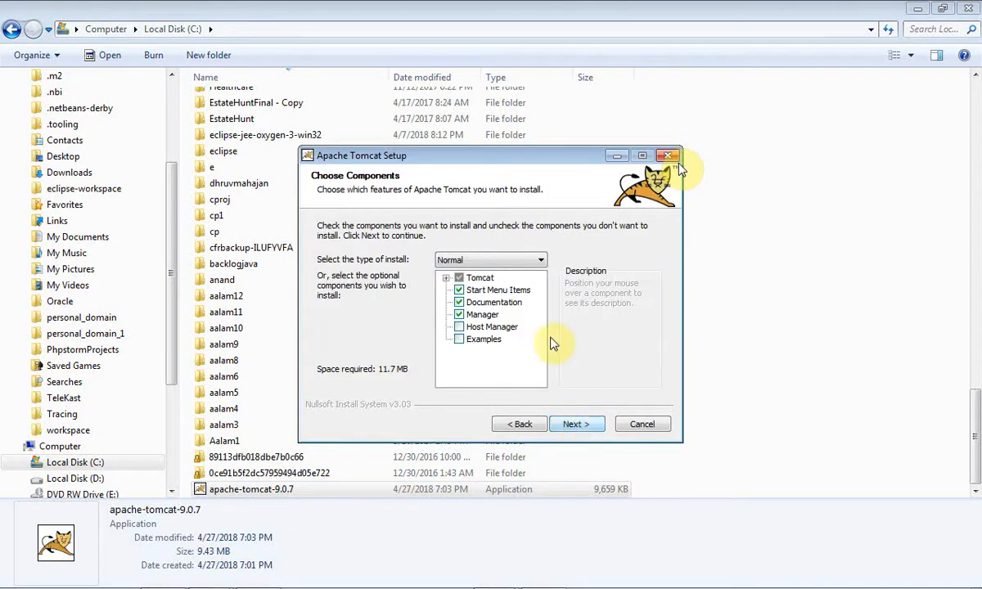
{"action": "left_click", "coordinate": [539, 261]}
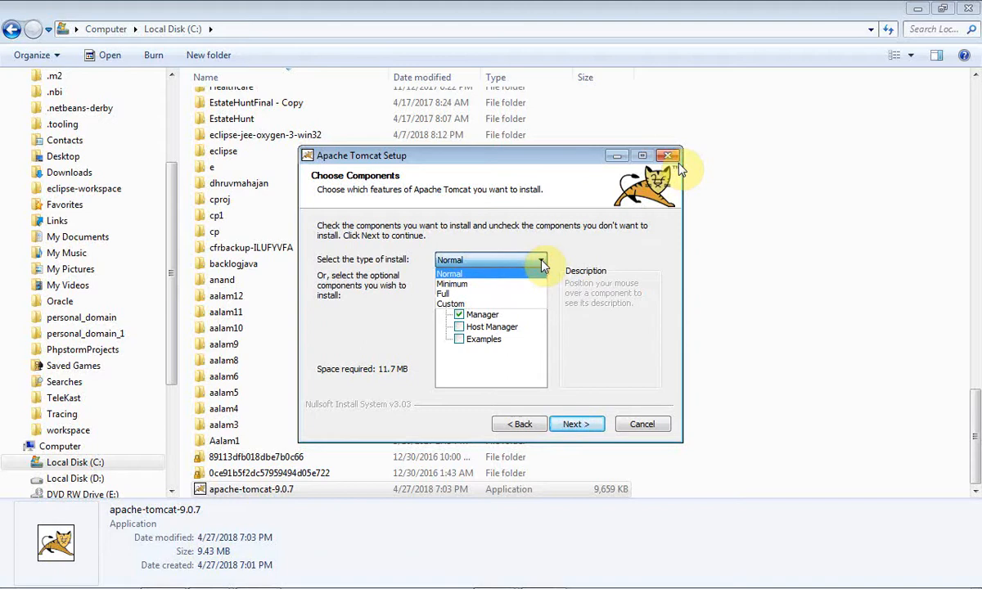
{"action": "left_click", "coordinate": [466, 294]}
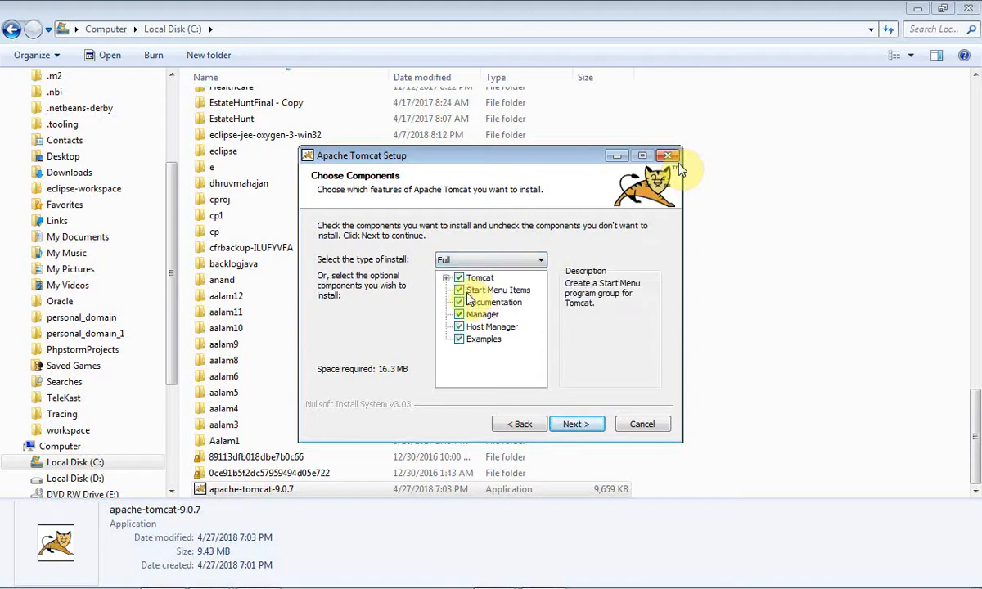
{"action": "left_click", "coordinate": [575, 426]}
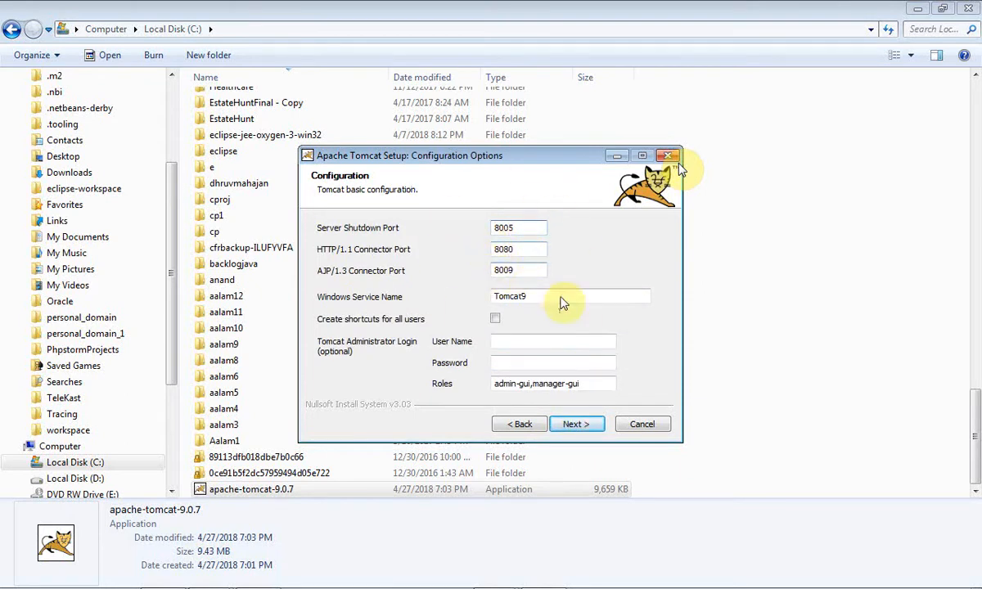
Step: Set the Tomcat administrator login user name to admin, enter the administrator password, and continue
{"action": "left_click", "coordinate": [538, 342]}
{"action": "type", "text": "admin"}
{"action": "key", "text": "Tab"}
{"action": "type", "text": "admin"}
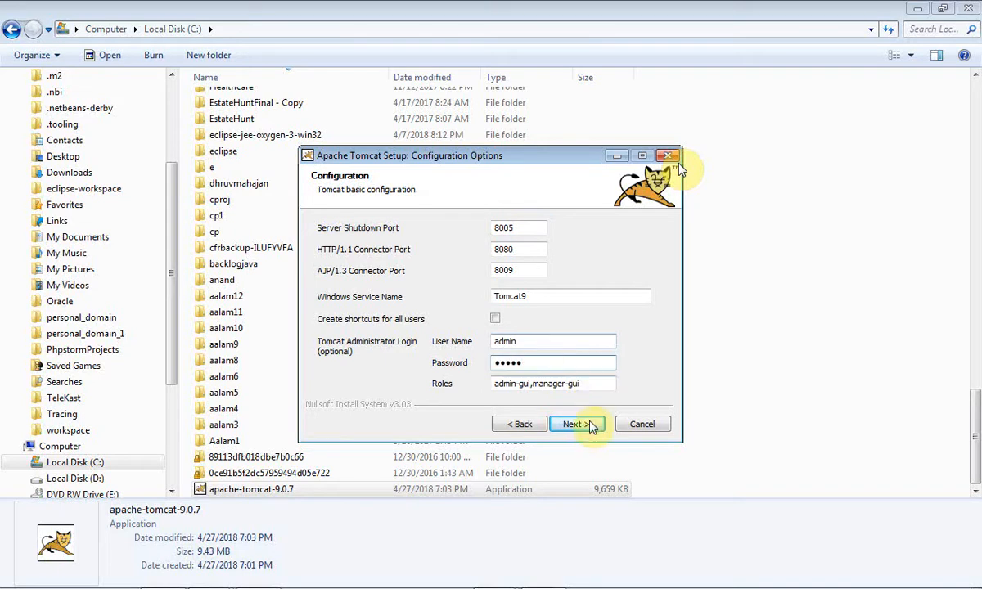
{"action": "left_click", "coordinate": [574, 424]}
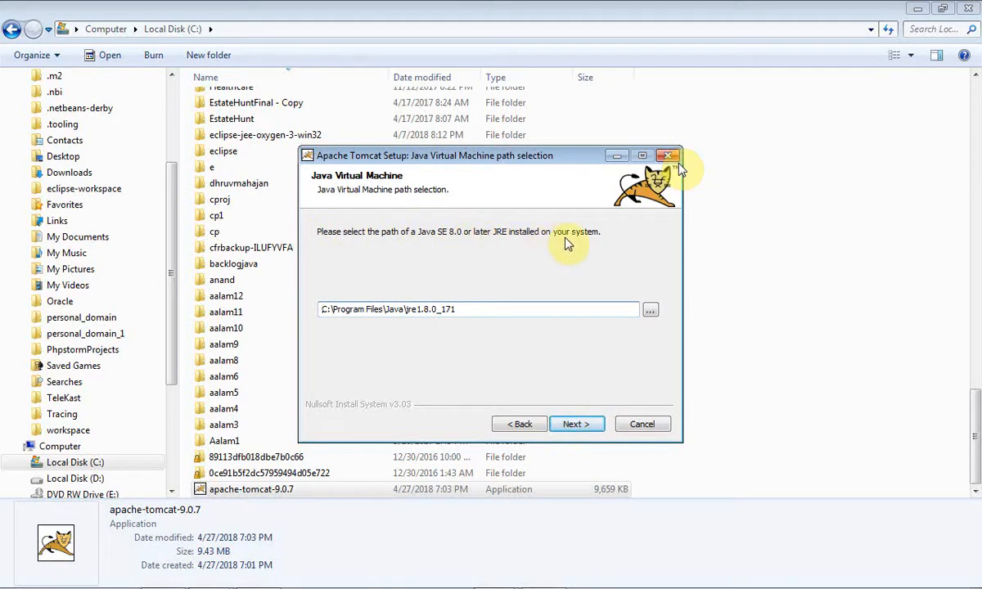
Step: Keep the default Java path and destination folder and start the installation
{"action": "left_click", "coordinate": [575, 426]}
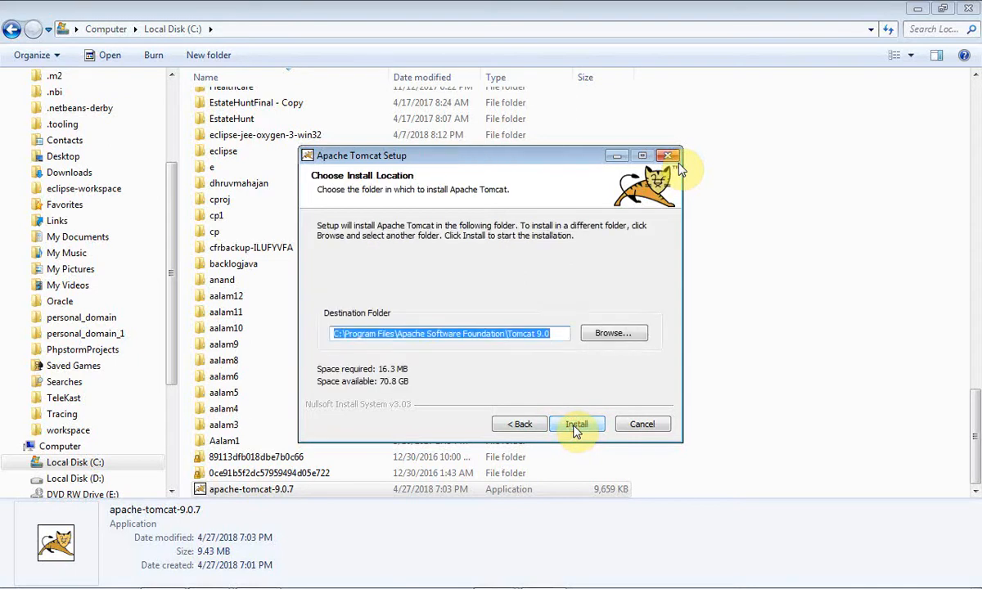
{"action": "left_click", "coordinate": [576, 425]}
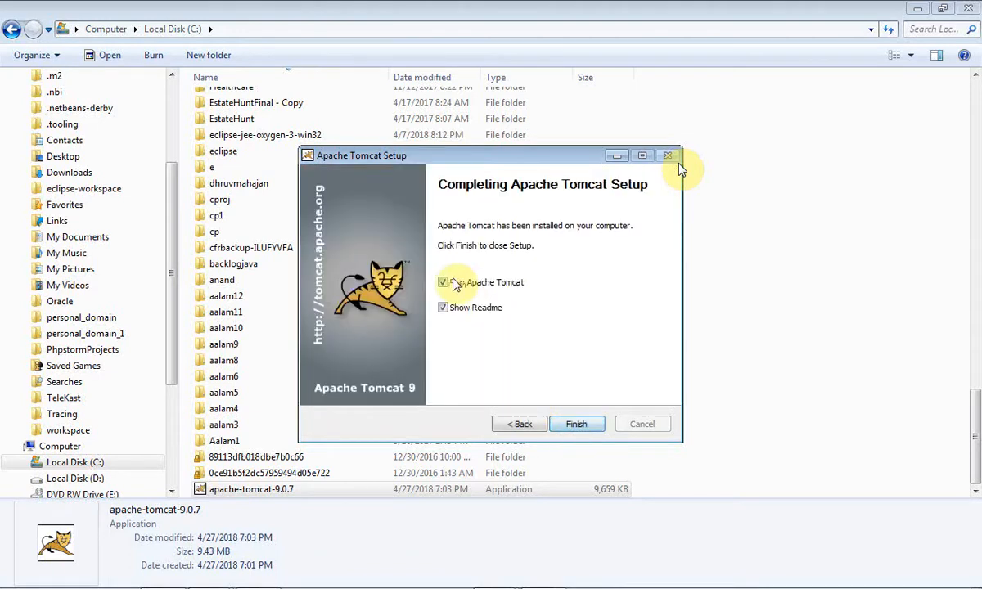
Step: Uncheck Run Apache Tomcat and Show Readme, then finish the setup
{"action": "left_click", "coordinate": [442, 282]}
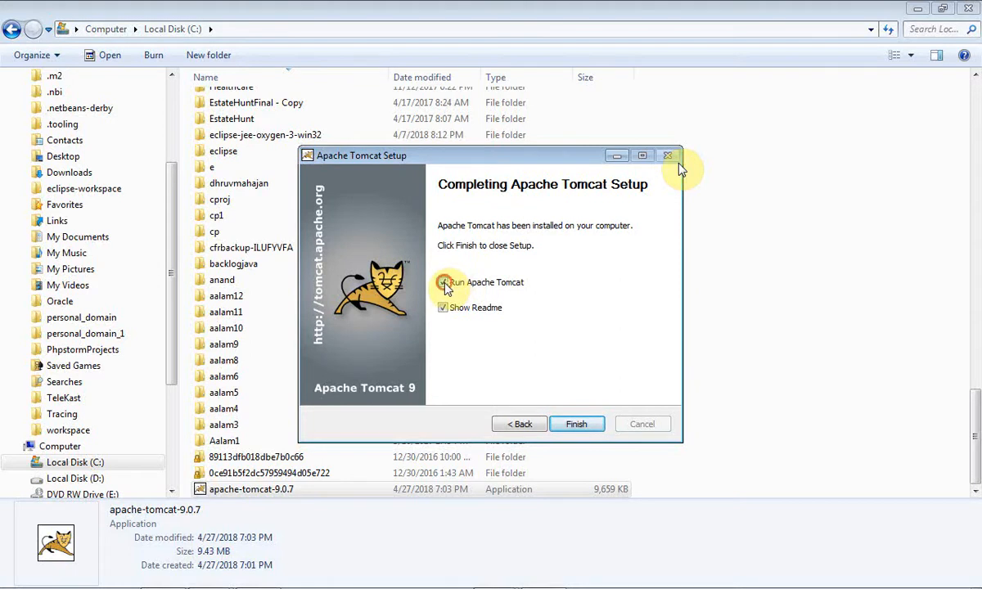
{"action": "left_click", "coordinate": [442, 308]}
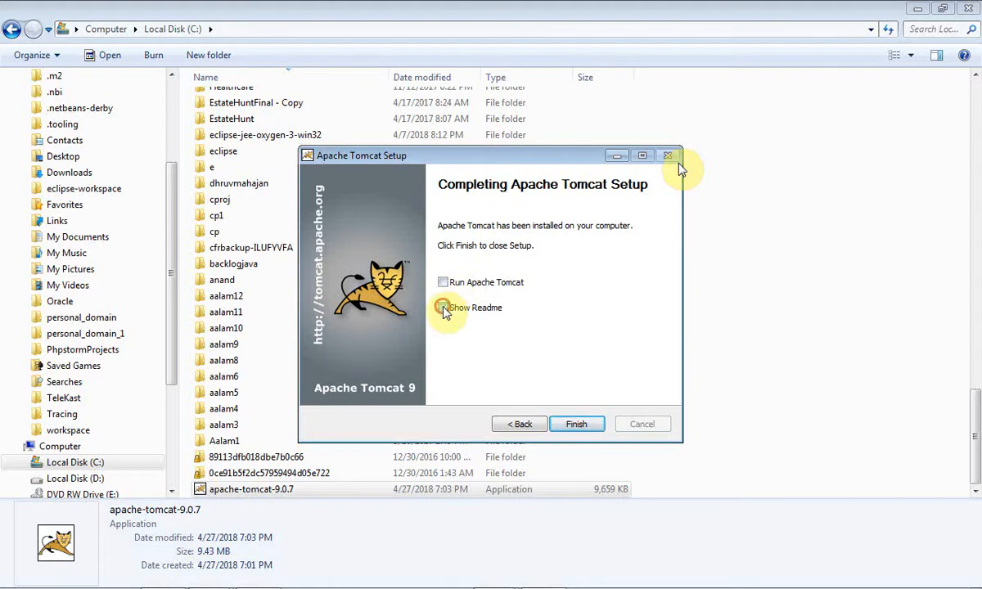
{"action": "left_click", "coordinate": [570, 425]}
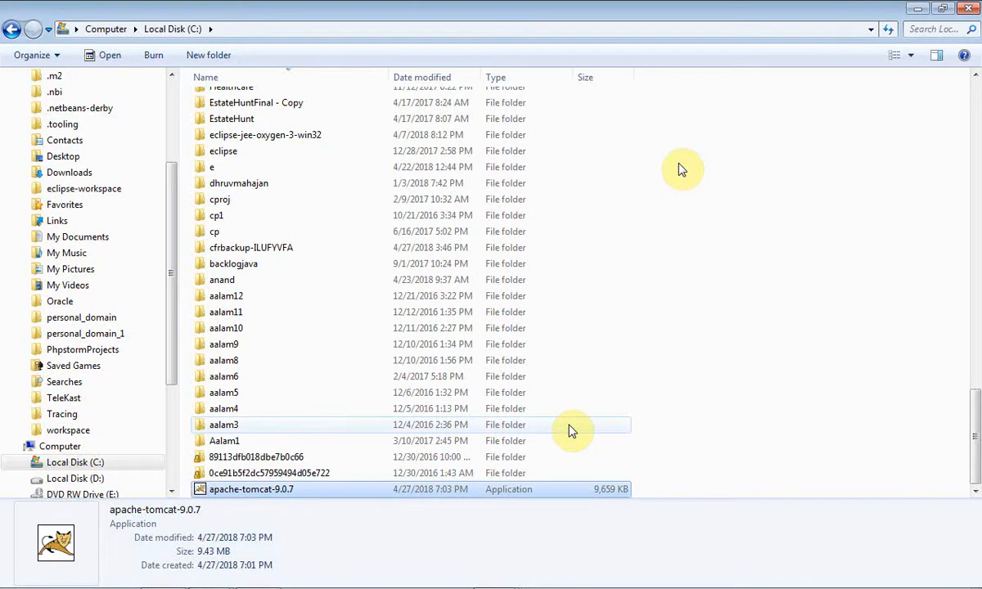